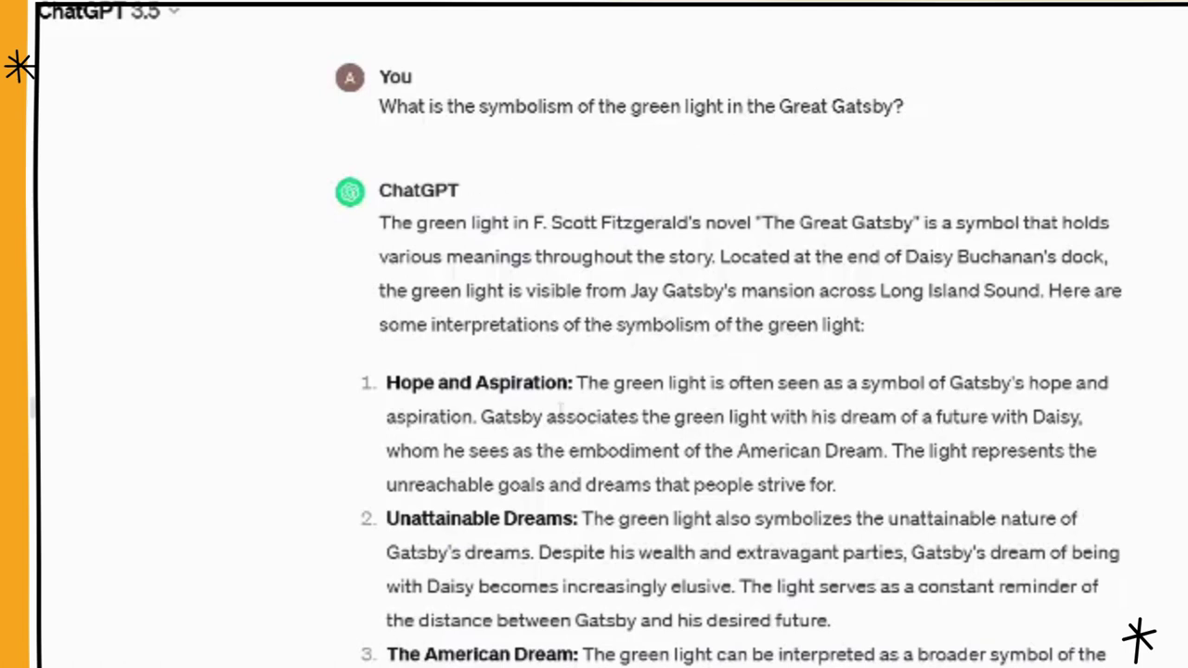
Step: In the resource list, select item 2, 'The Symbolism of The Great Gatsby' by Charles Scribner III
scroll(612, 366, "down", 3)
scroll(613, 362, "down", 3)
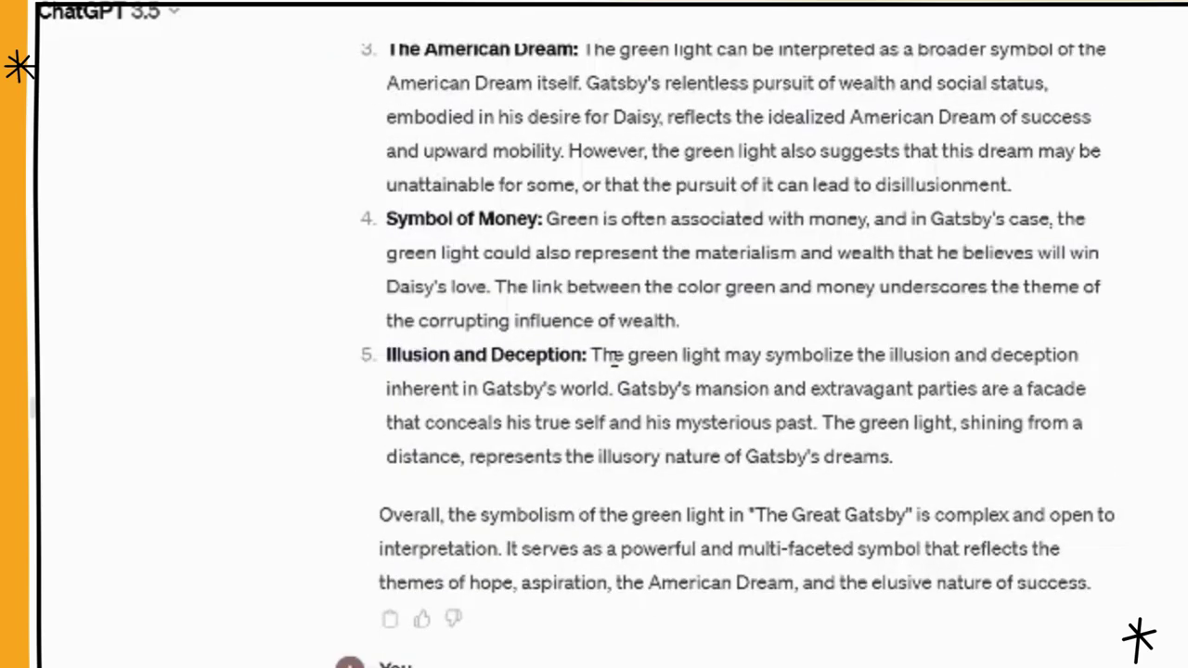
scroll(614, 357, "down", 2)
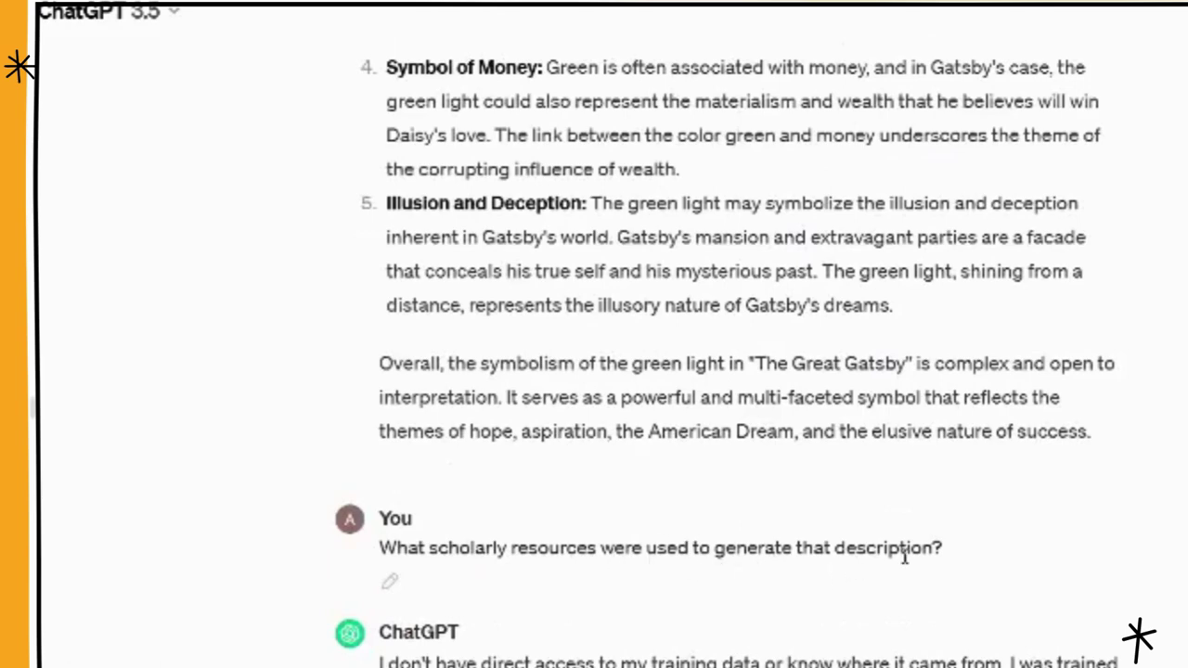
scroll(905, 555, "down", 3)
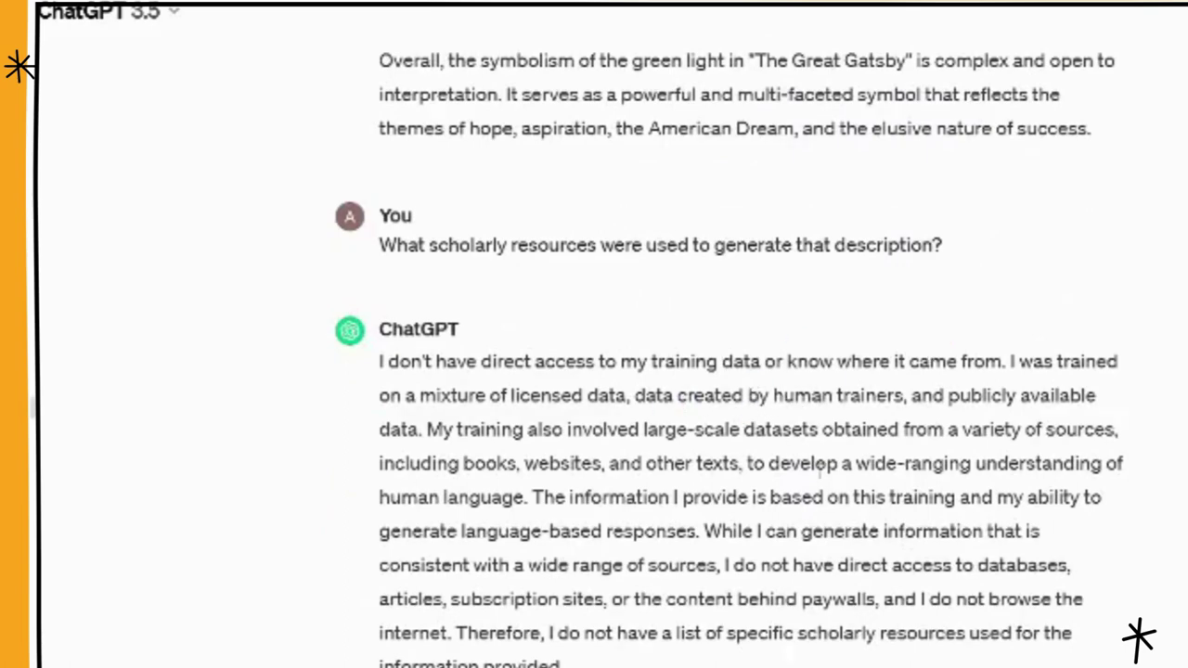
scroll(818, 473, "down", 3)
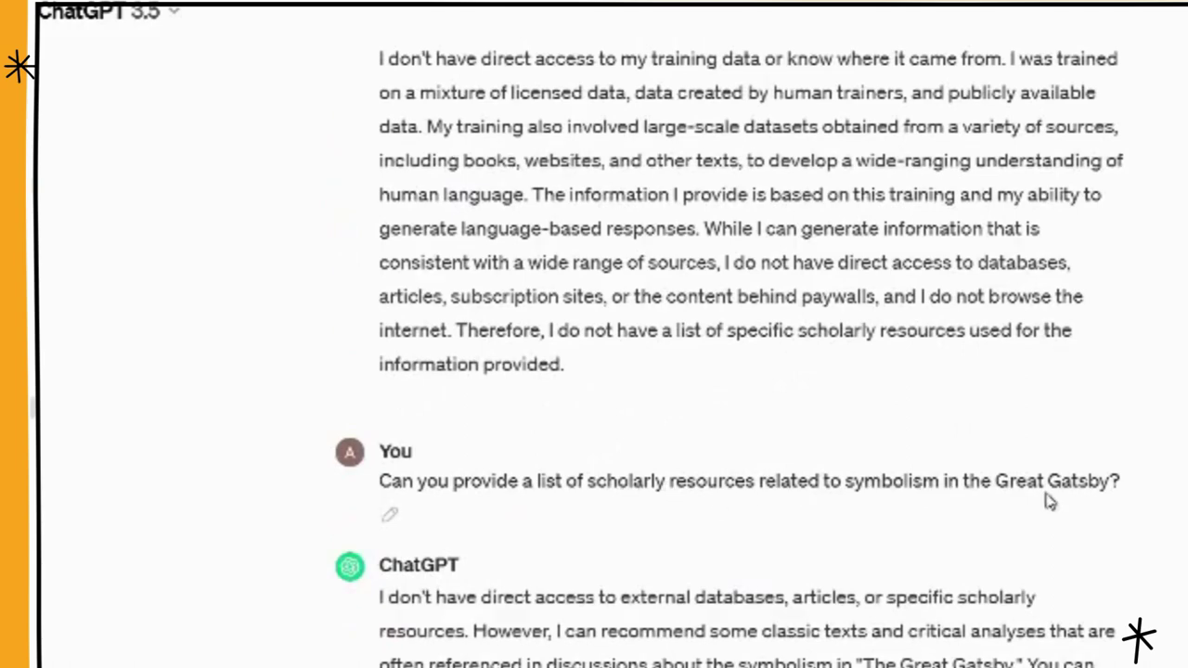
scroll(1114, 497, "down", 3)
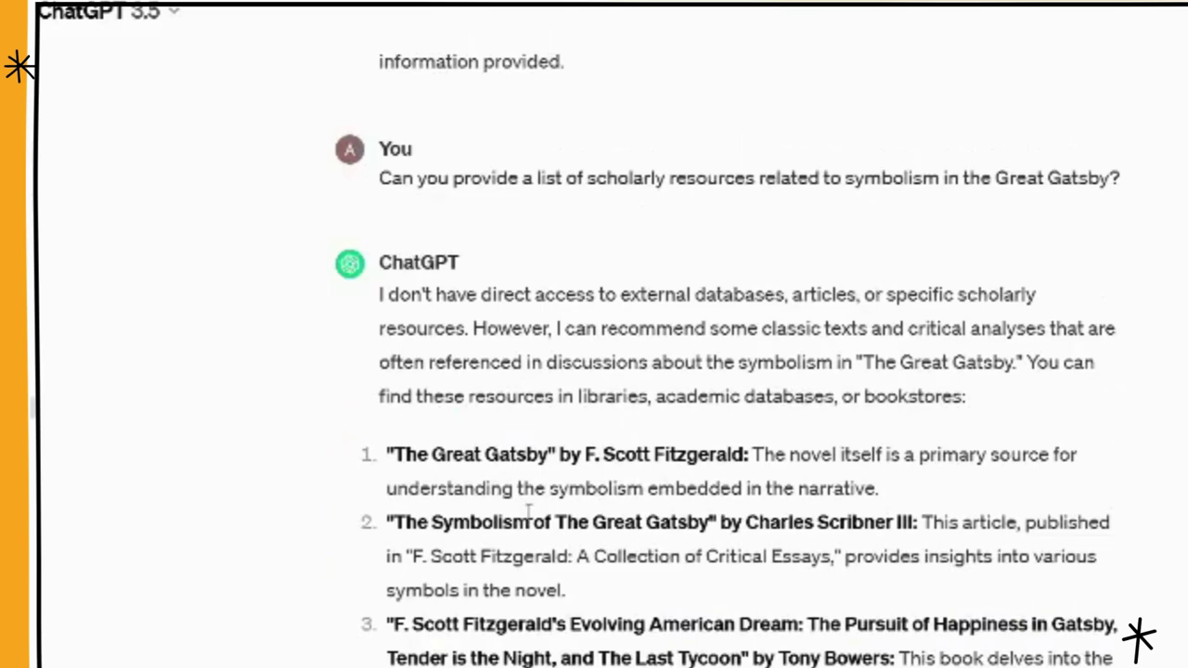
scroll(529, 510, "down", 3)
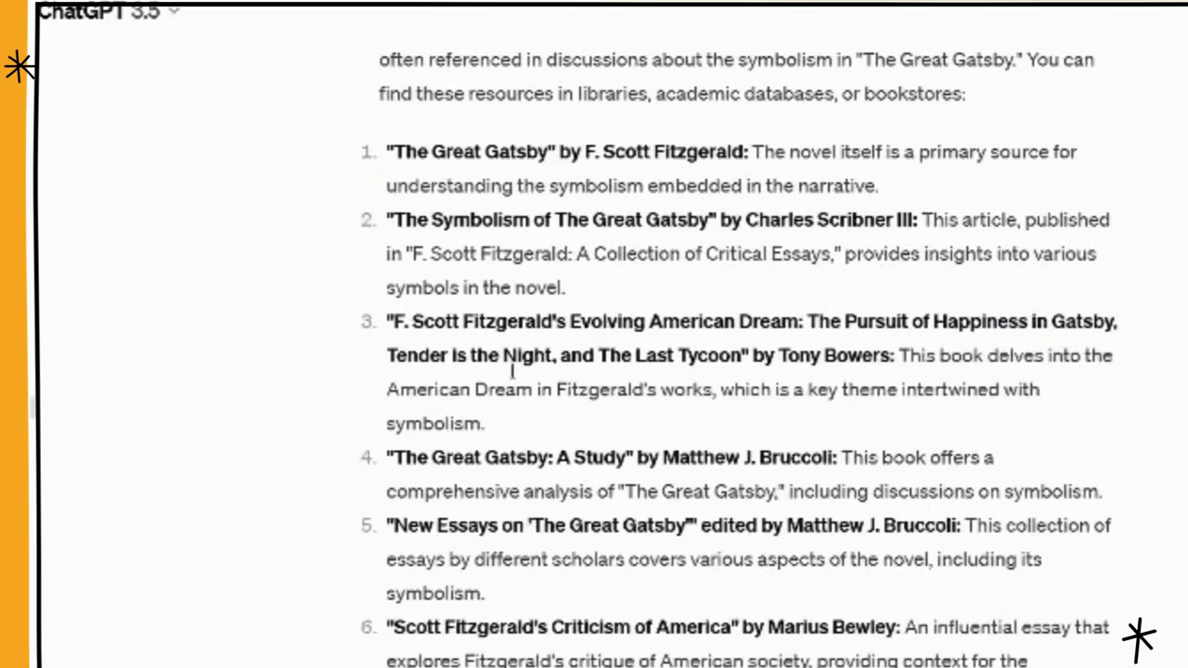
scroll(513, 360, "up", 2)
scroll(513, 360, "up", 1)
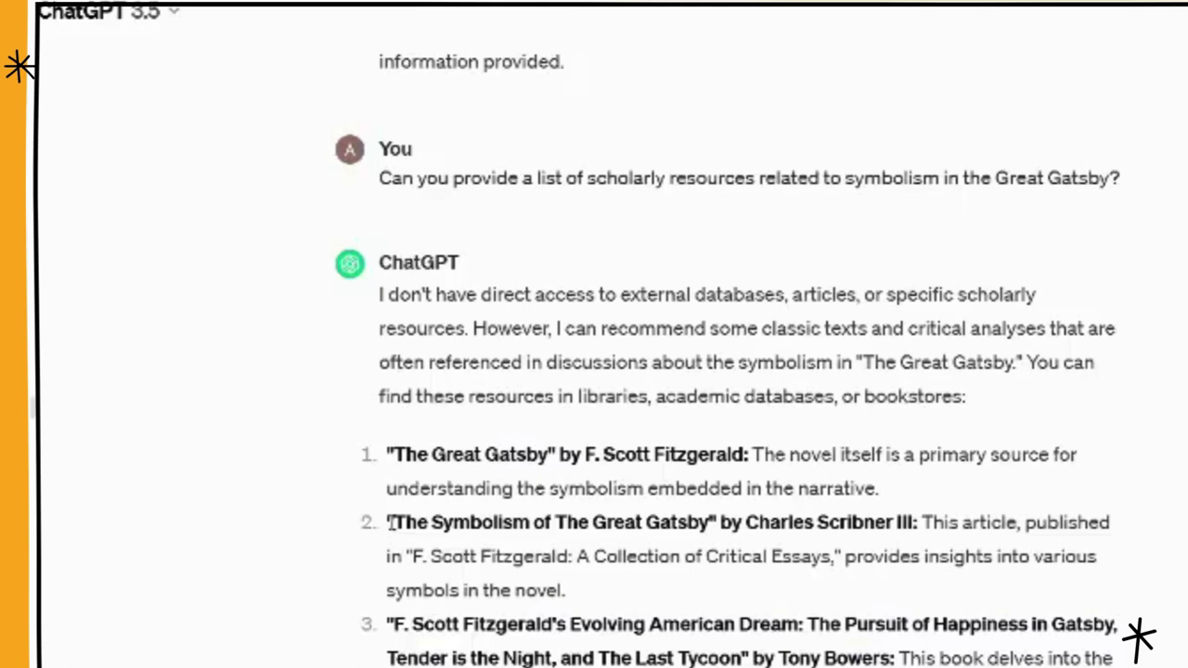
left_click_drag(391, 521, 916, 518)
key("ctrl+c")
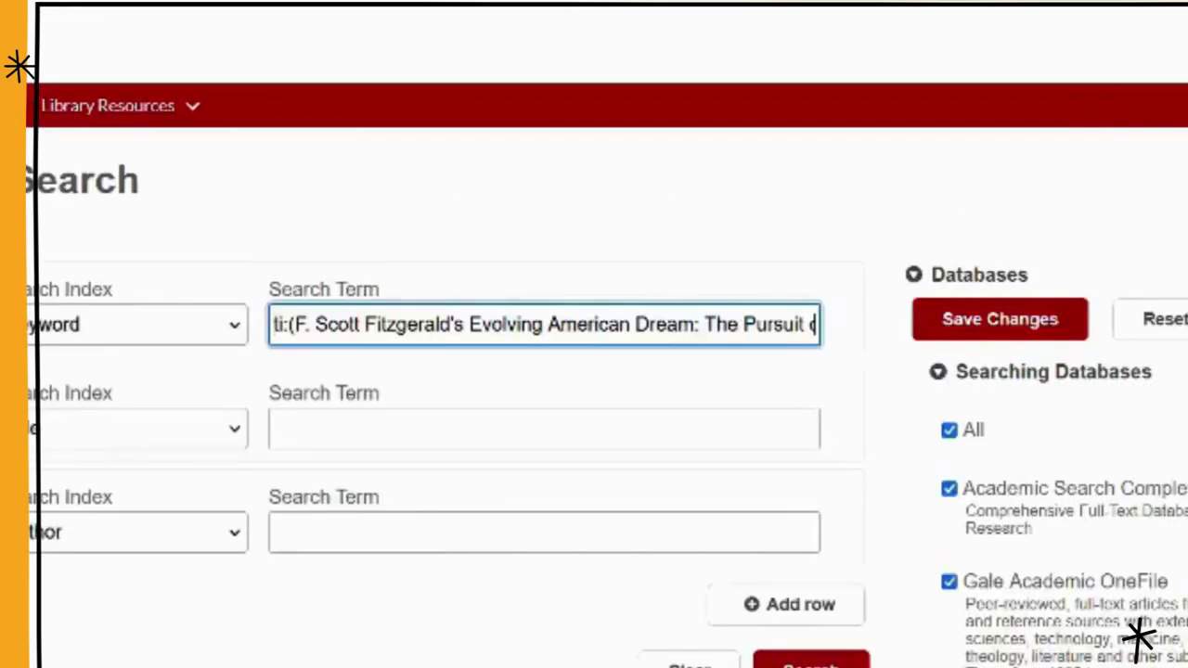
Step: Clear the old Bowers query from the first Search Term
left_click_drag(775, 324, 274, 324)
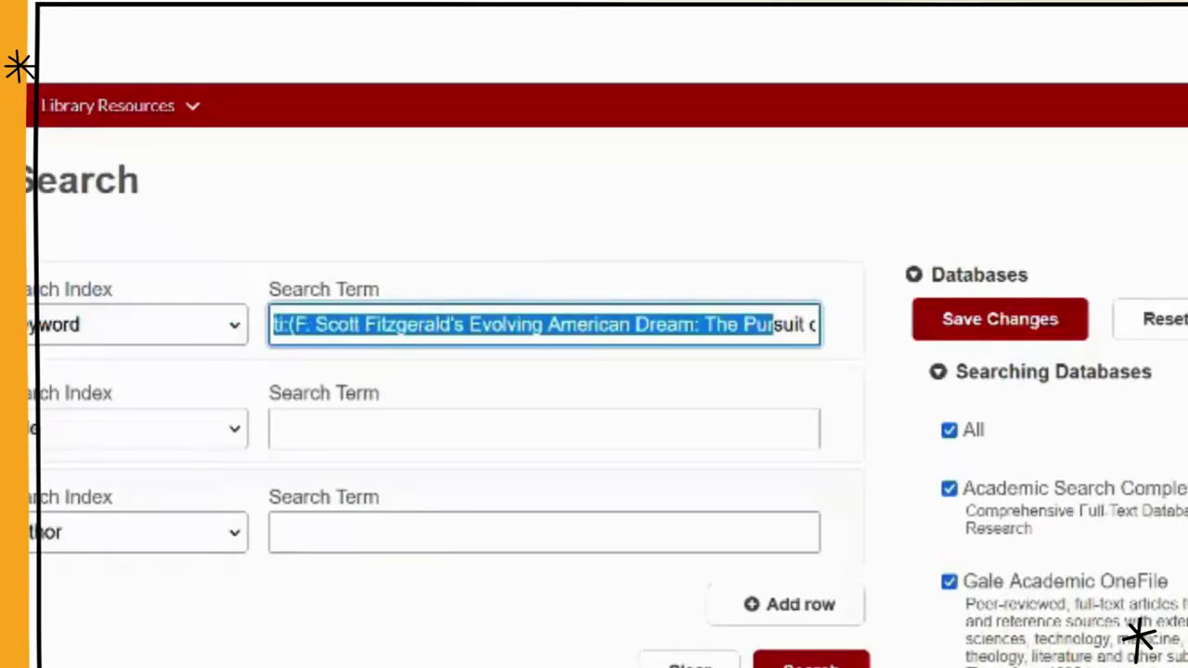
key("End")
type("AND au:(")
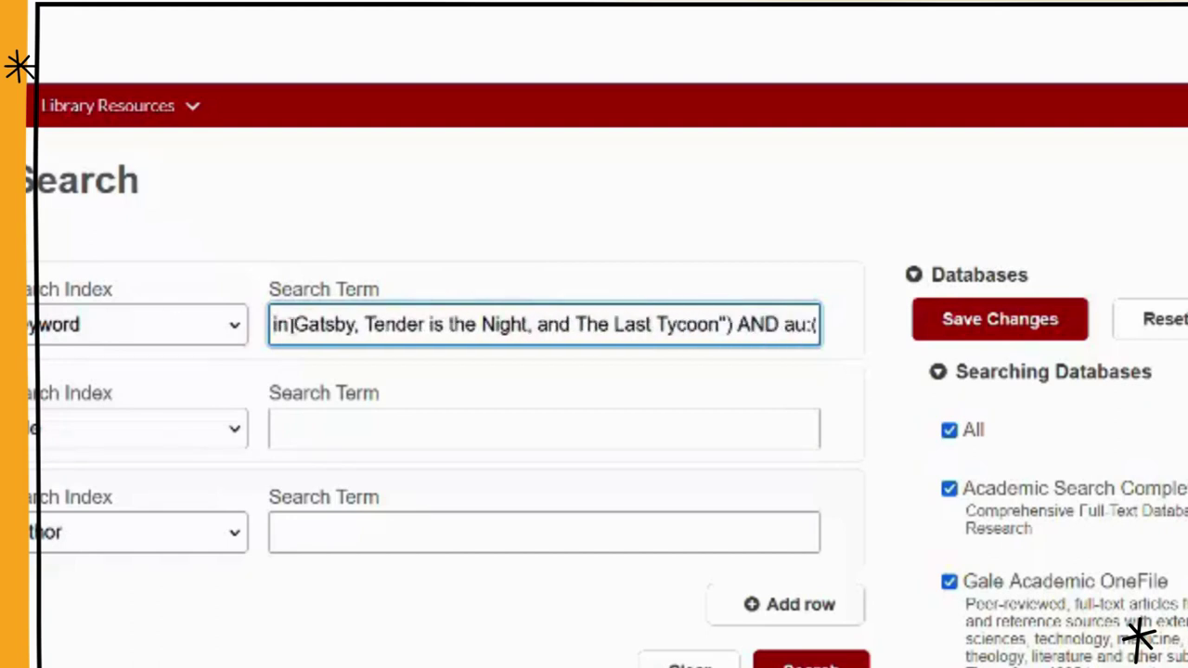
left_click_drag(291, 324, 933, 350)
key("BackSpace")
Step: Paste 'The Symbolism of The Great Gatsby' into the second term, cutting out the author part
left_click(302, 316)
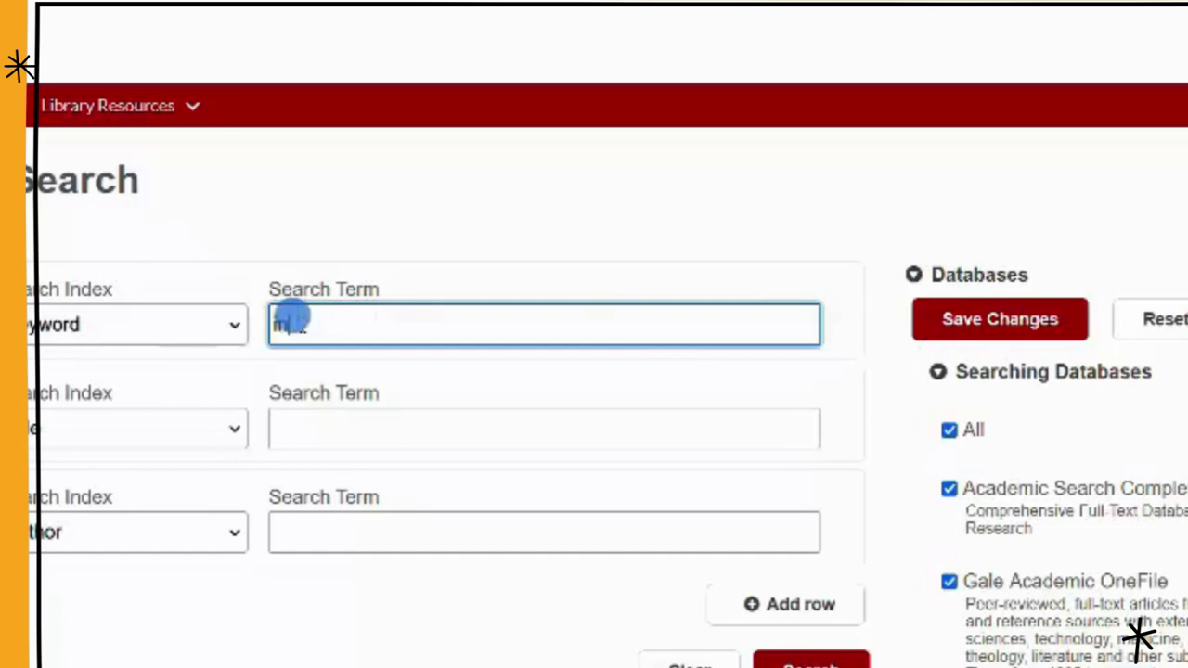
left_click(295, 420)
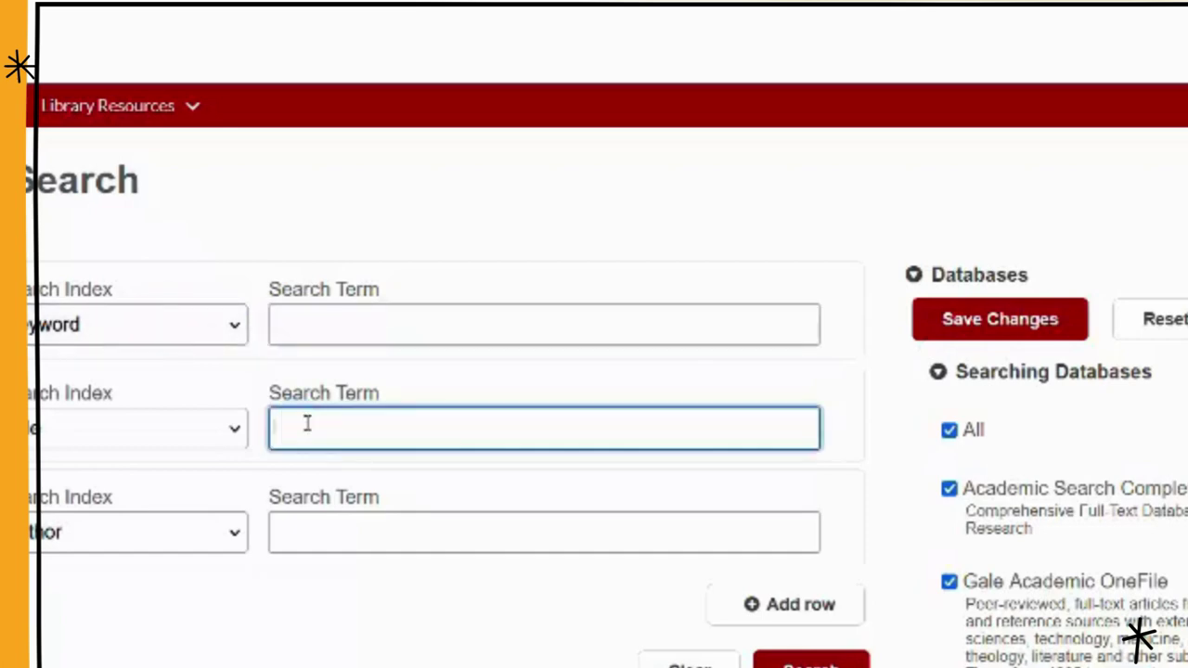
key("ctrl+v")
left_click(598, 413)
left_click_drag(599, 413, 899, 449)
key("ctrl+x")
Step: Enter Charles Scribner III in the author term, removing 'by' and the trailing colon
left_click(404, 517)
key("ctrl+v")
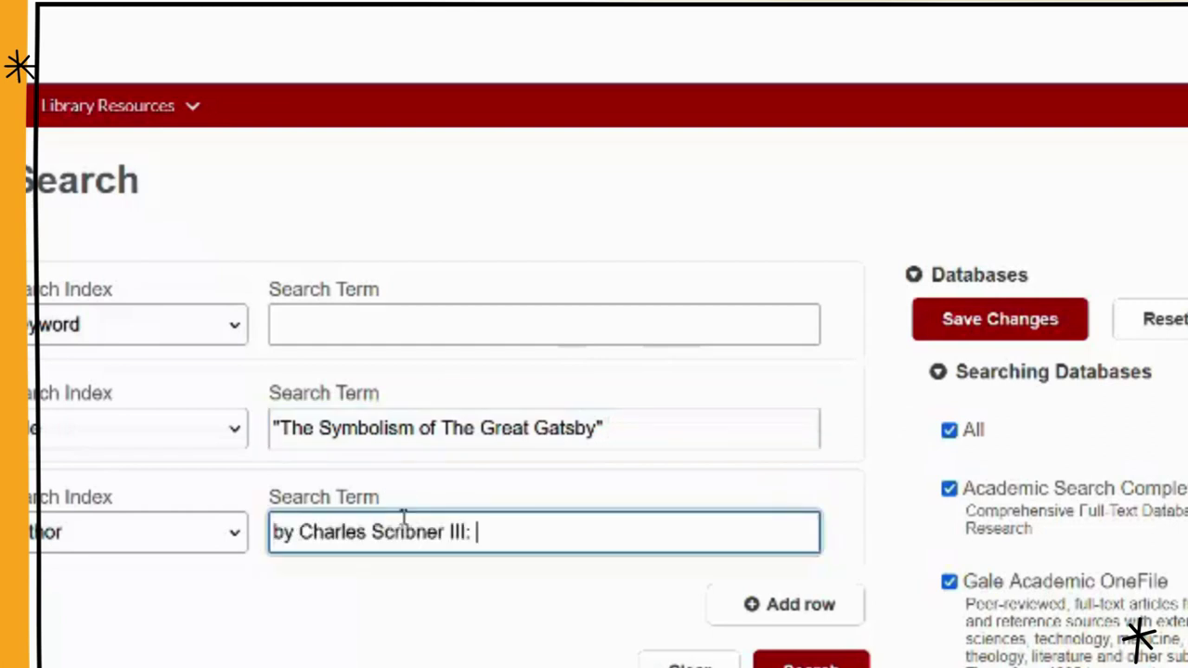
double_click(283, 531)
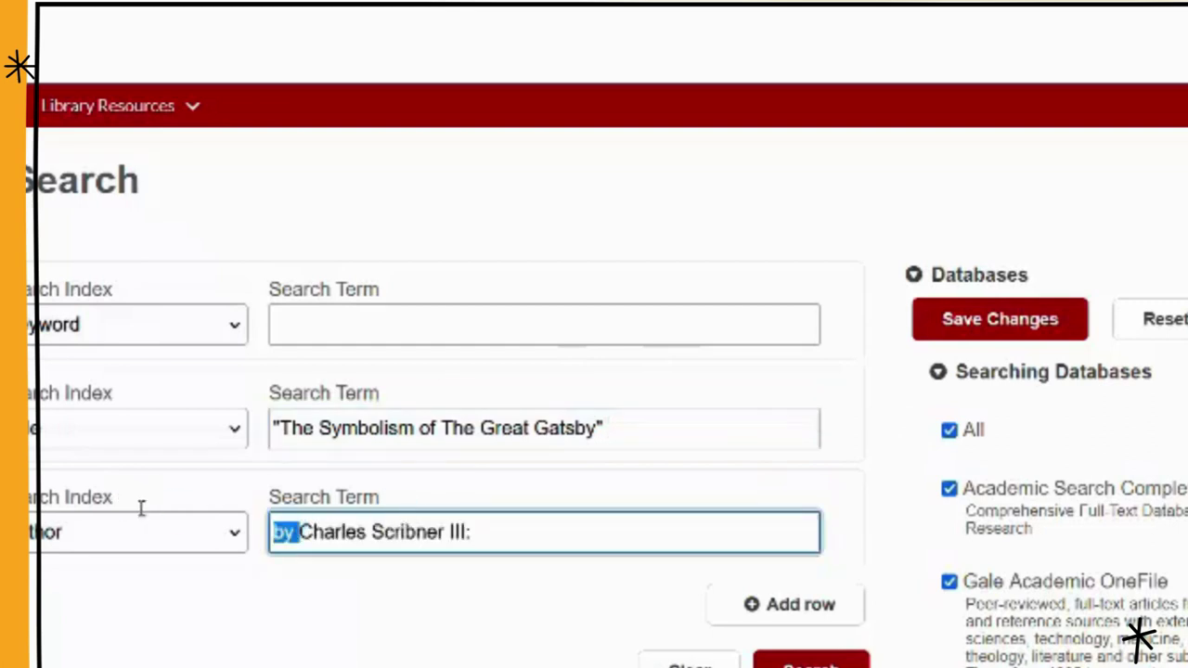
key("BackSpace")
left_click(434, 530)
key("BackSpace")
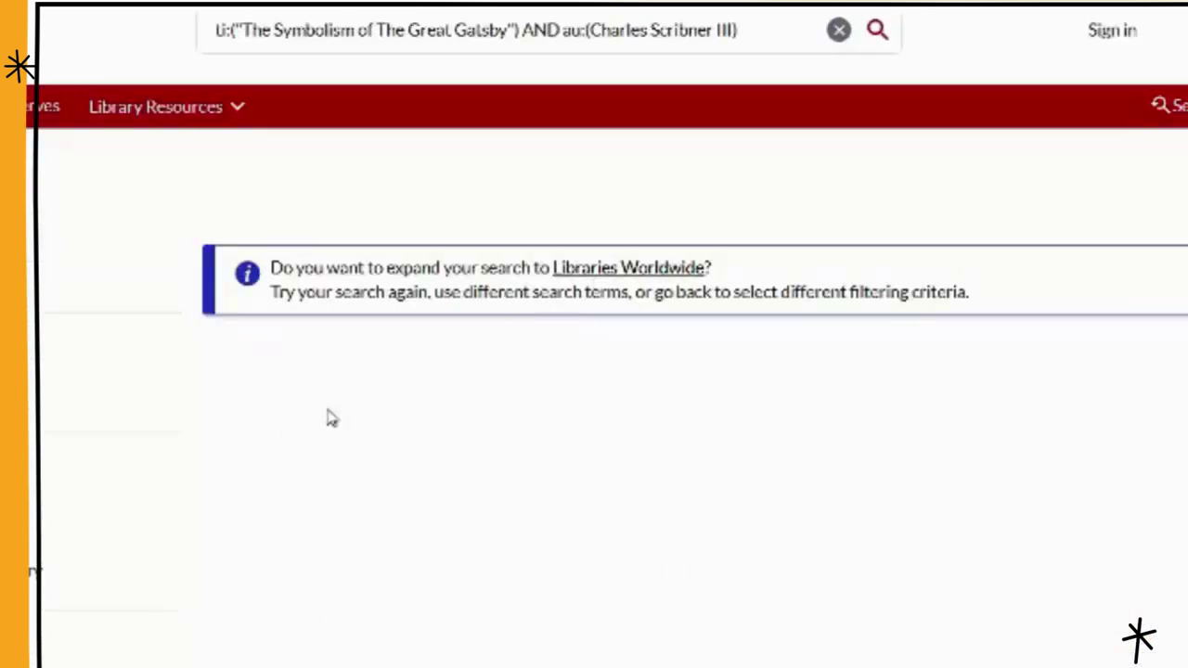
Step: Expand the Scribner title-and-author search to Libraries Worldwide
left_click(603, 271)
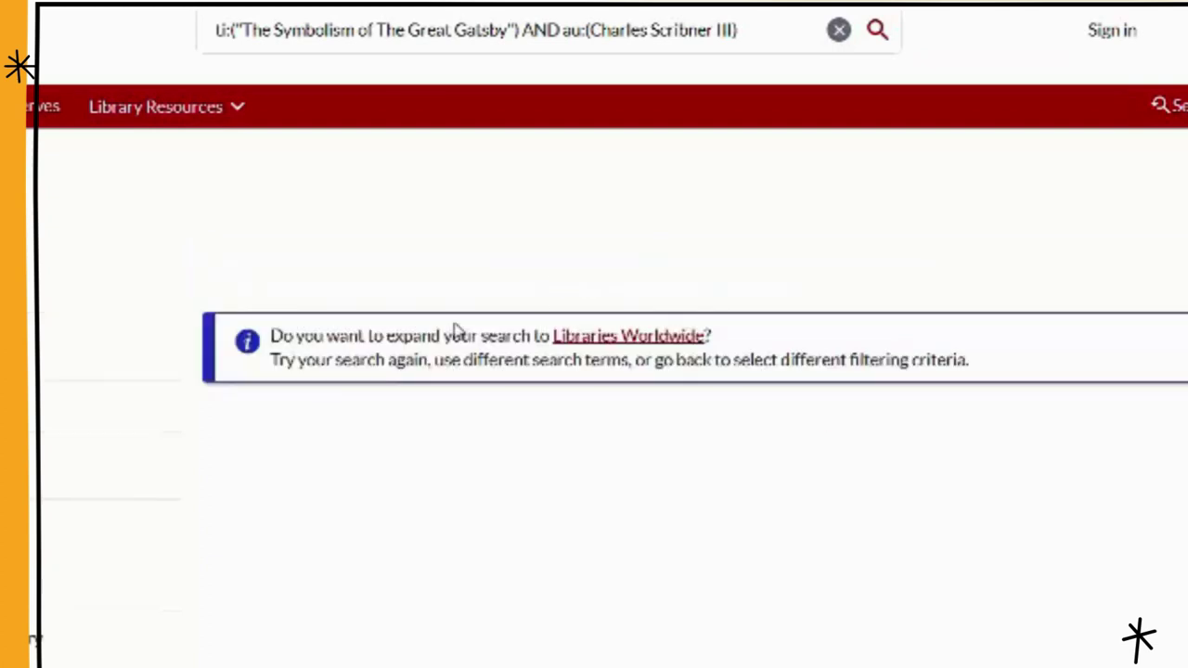
left_click(605, 341)
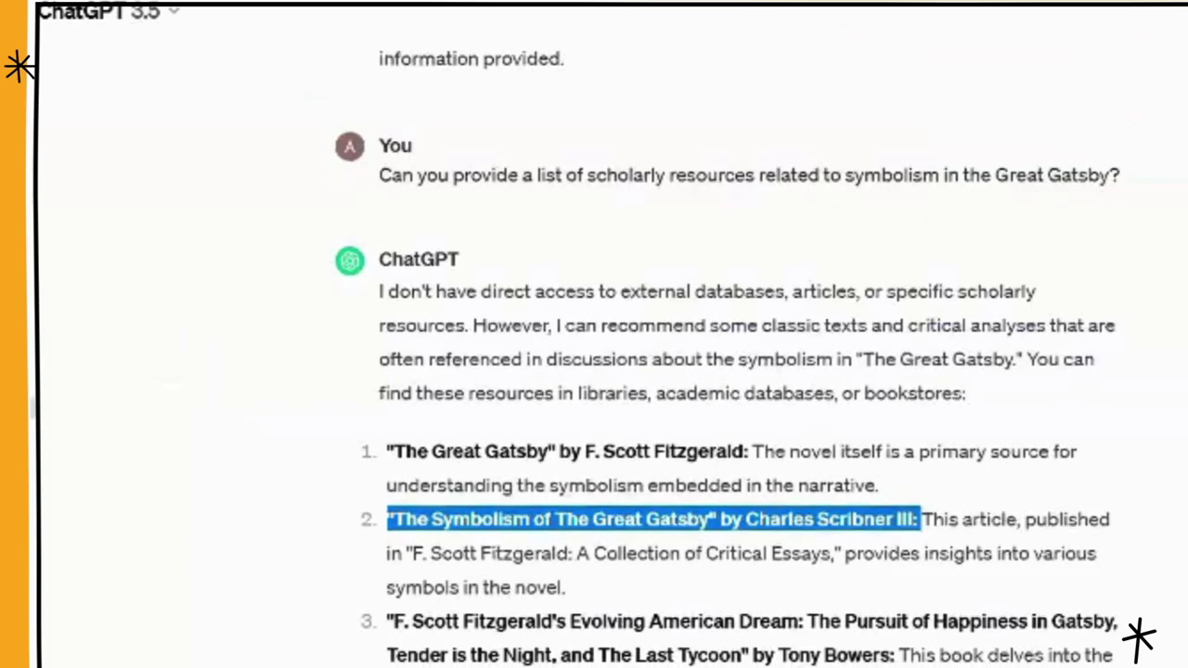
Step: Select the third suggested source's title and author in ChatGPT's reply
scroll(587, 622, "down", 2)
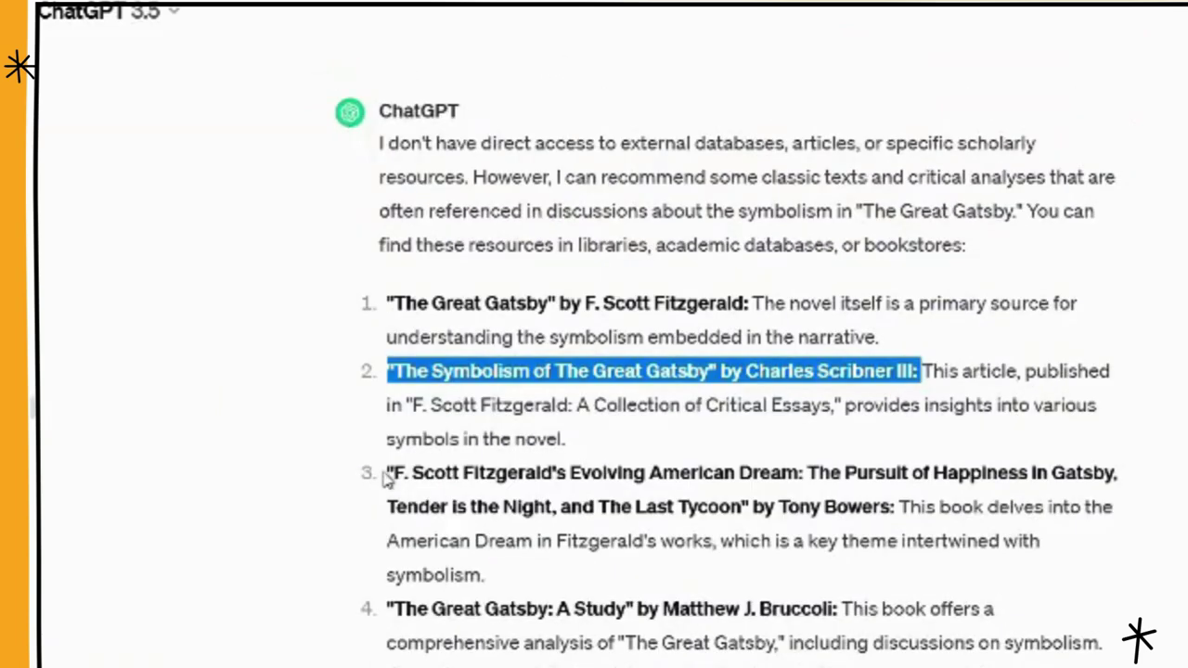
mouse_move(393, 475)
left_mouse_down()
mouse_move(562, 467)
mouse_move(835, 480)
mouse_move(896, 507)
left_mouse_up()
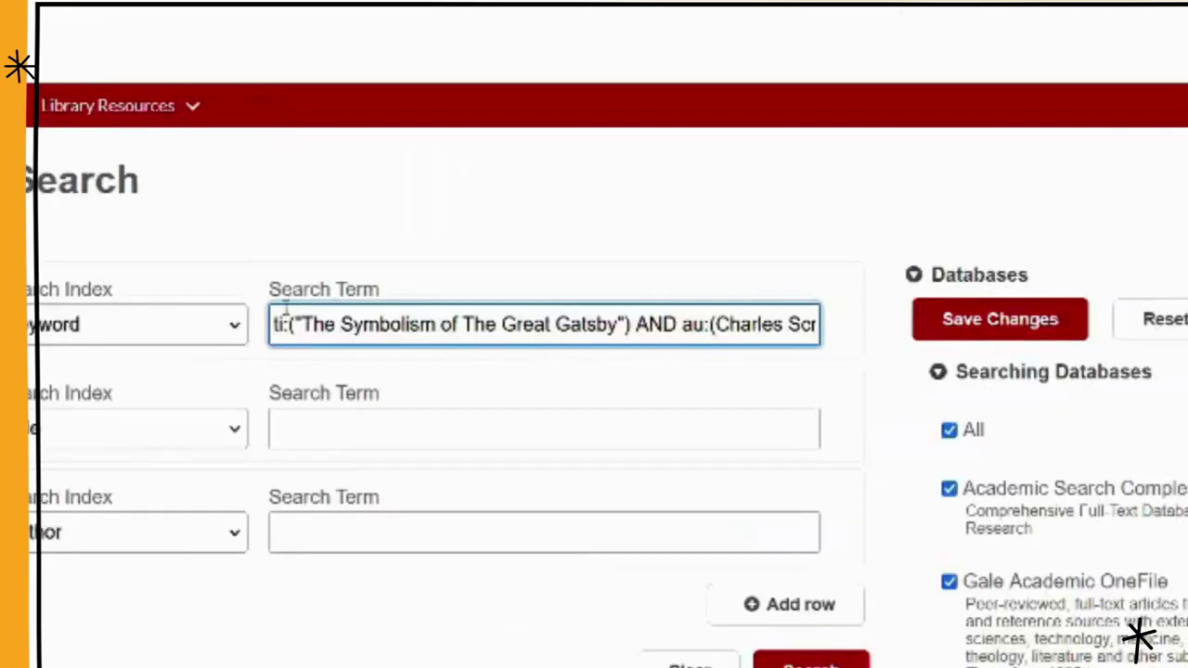
Step: Replace the old Scribner query with the Evolving American Dream title in the second term
left_click_drag(287, 324, 967, 300)
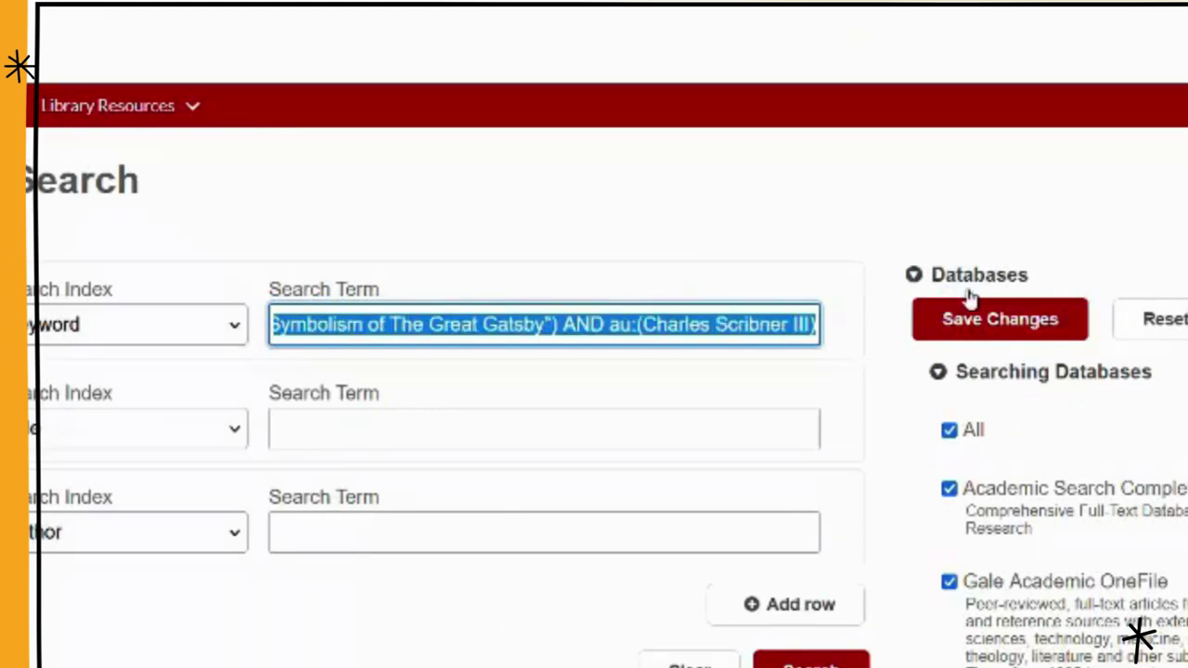
key("BackSpace")
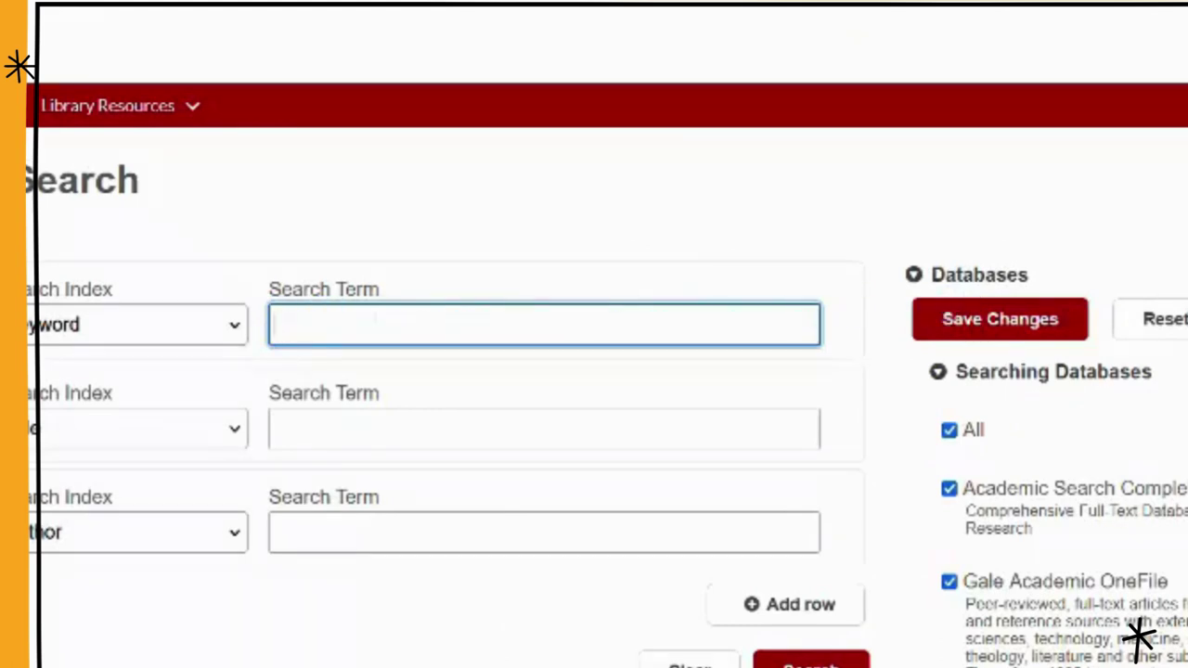
left_click(490, 427)
key("ctrl+v")
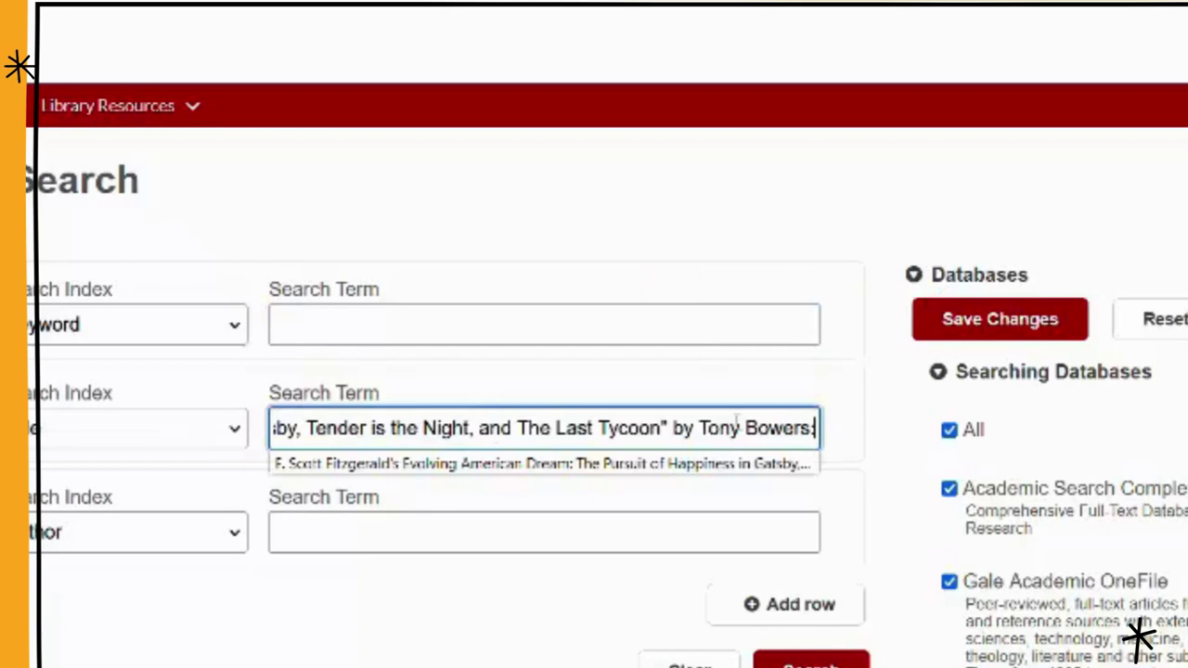
left_click_drag(669, 427, 928, 436)
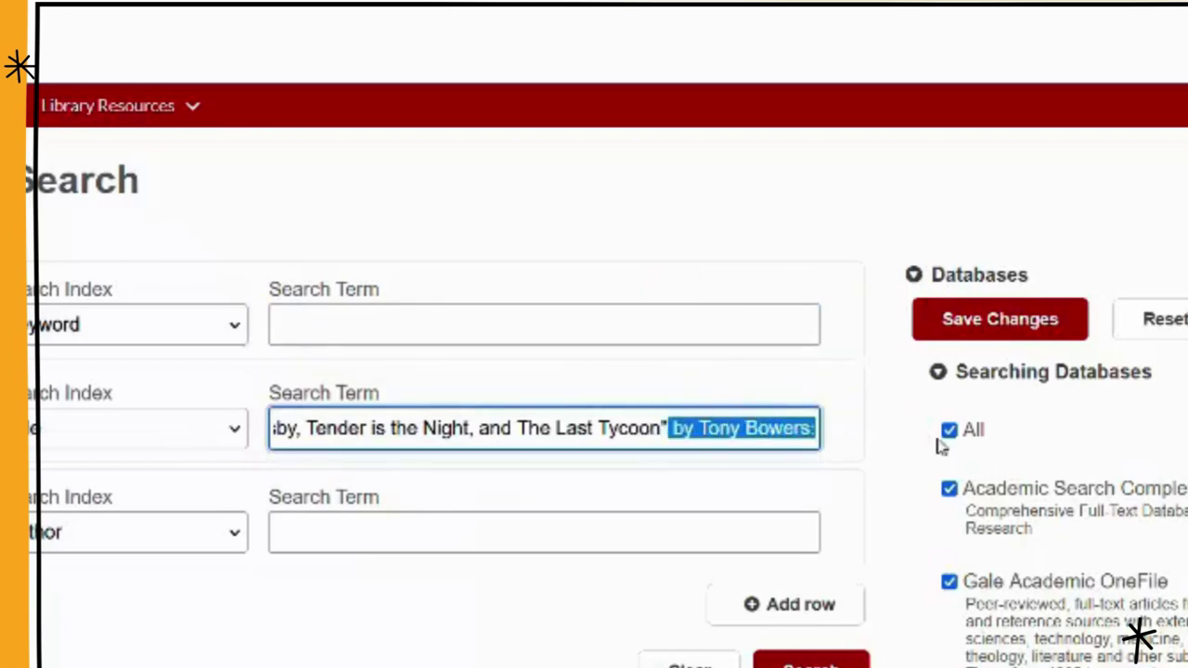
key("BackSpace")
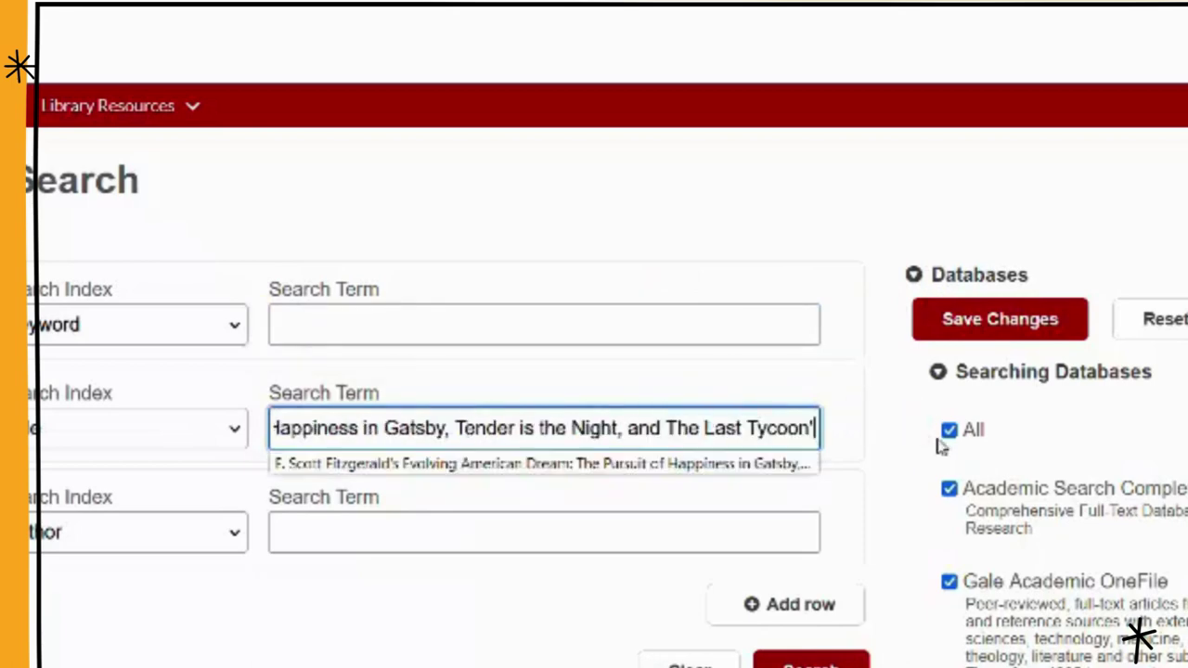
Step: Enter Tony Bowers as the author term and run the advanced search
left_click(336, 526)
key("ctrl+v")
double_click(295, 530)
key("BackSpace")
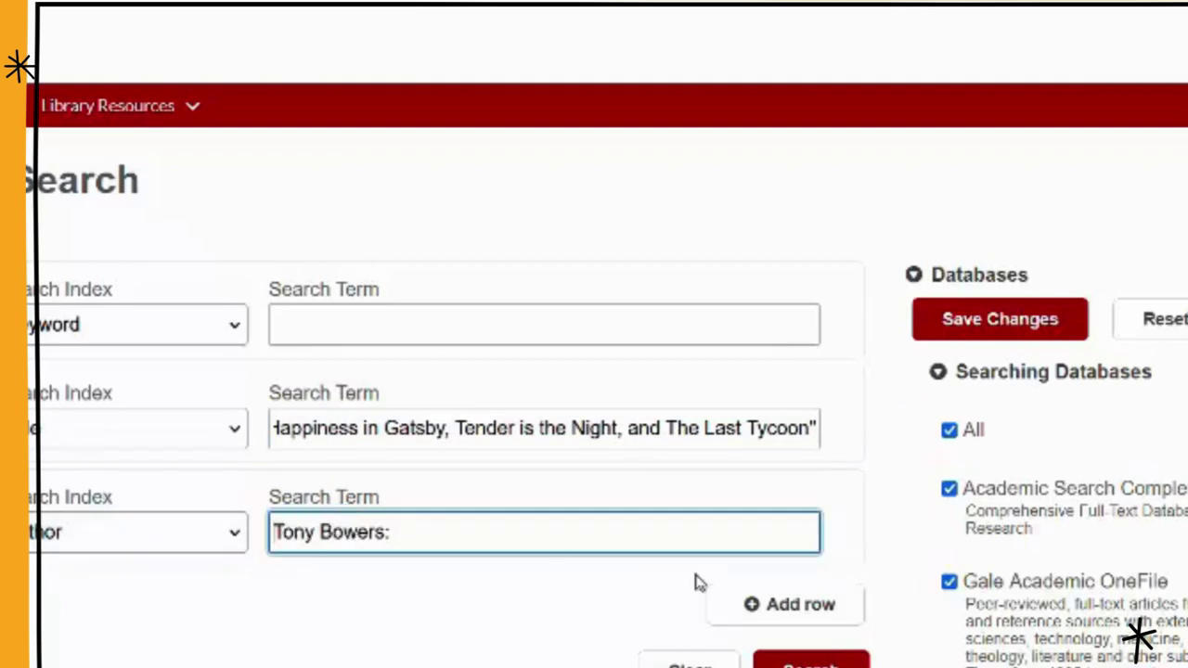
left_click(812, 661)
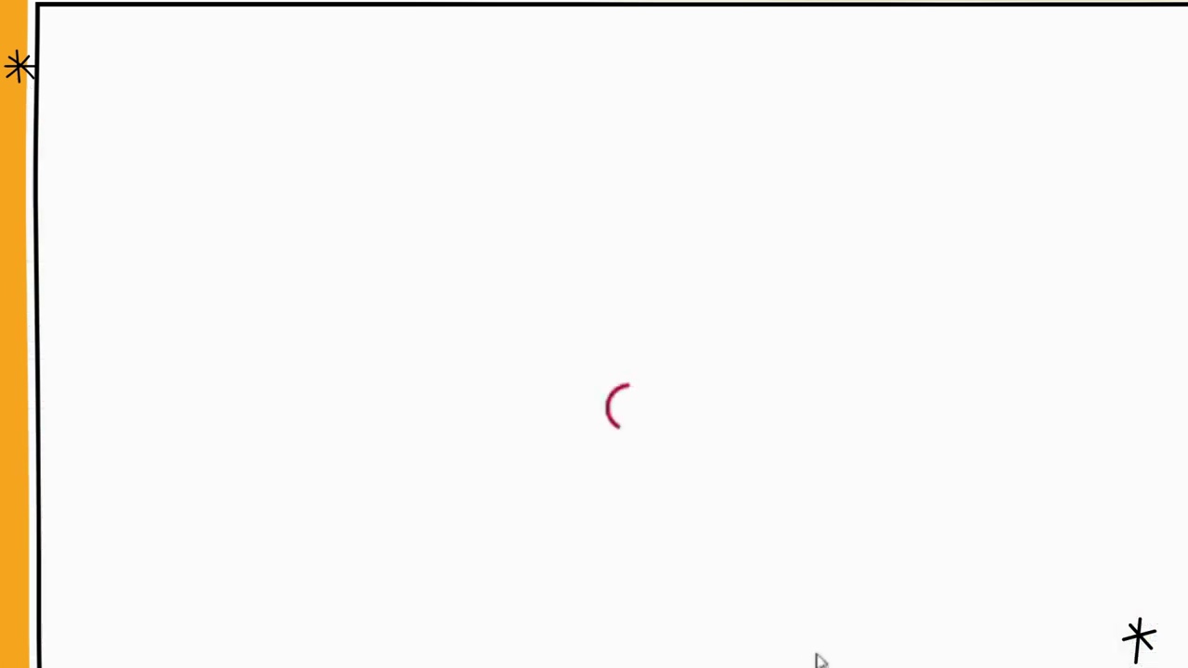
Step: Widen the Bowers catalog search to Libraries Worldwide, then replace Google's query with the copied author text
left_click(666, 268)
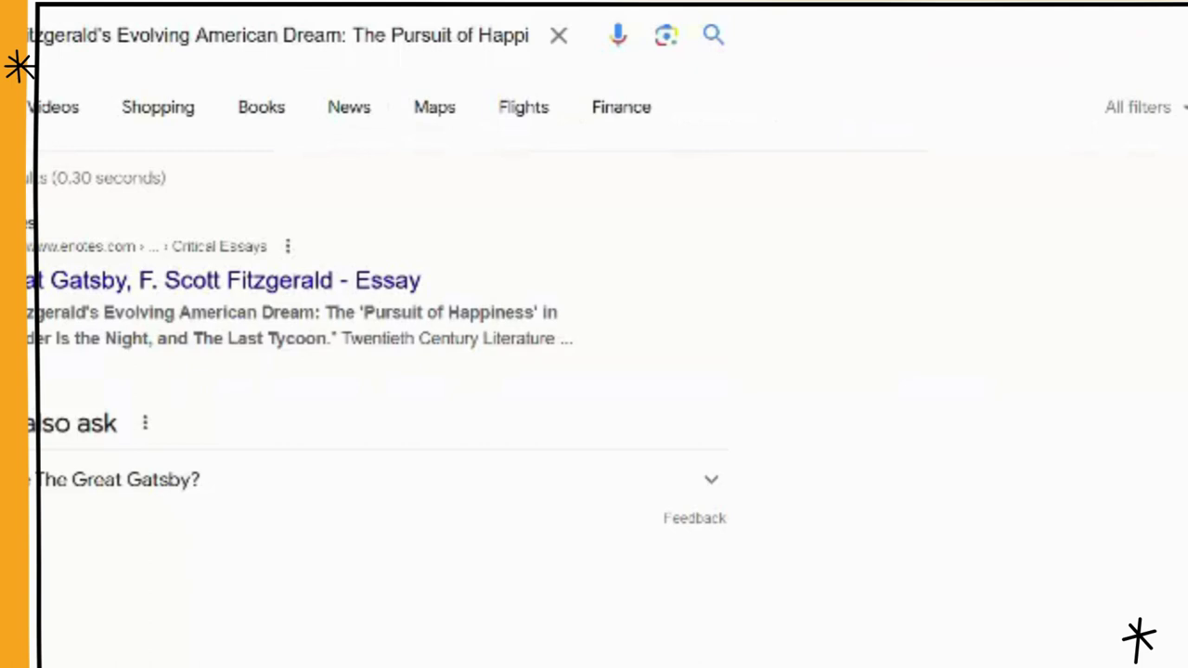
left_click(557, 36)
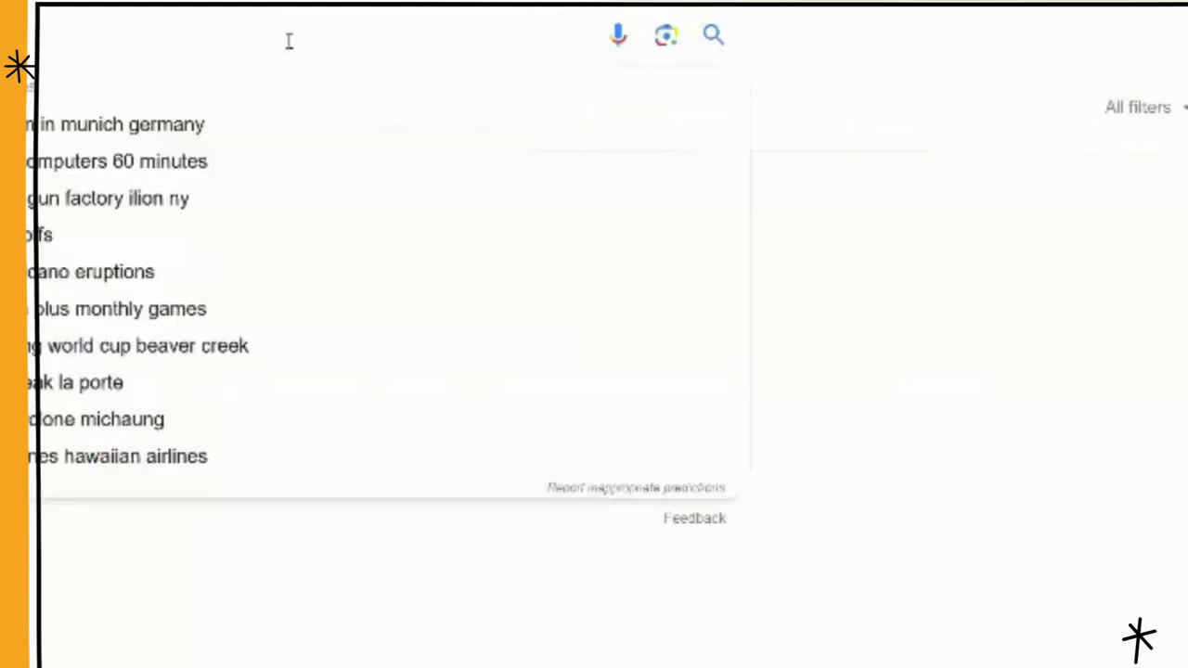
type("powers:")
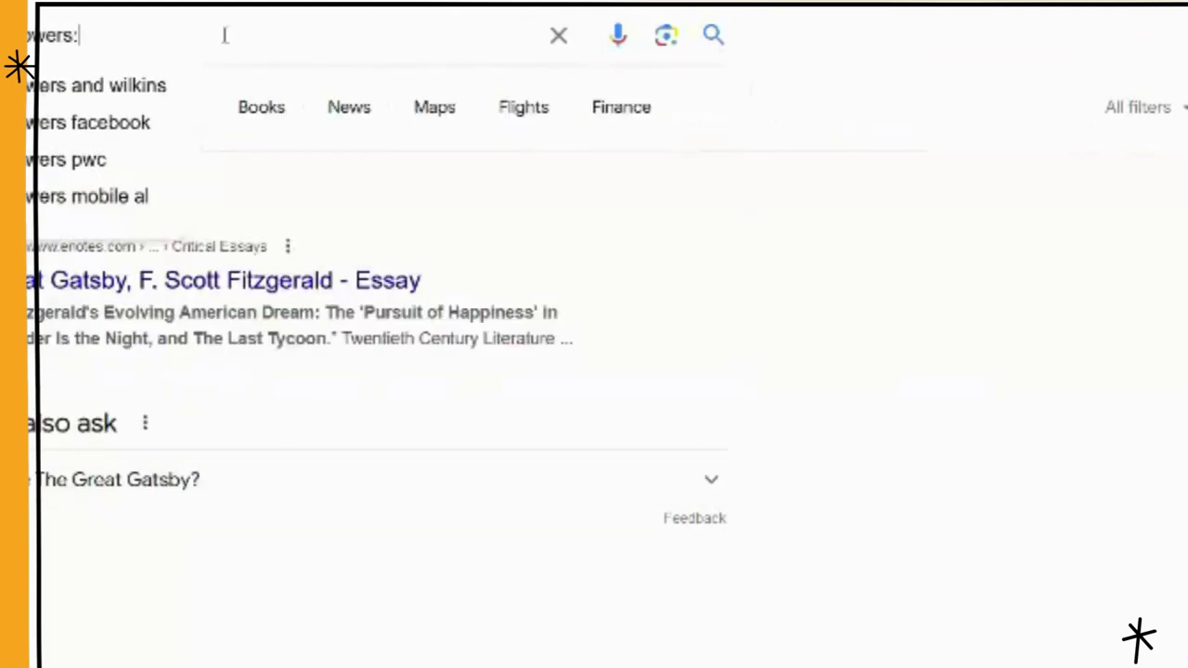
key("ctrl+a")
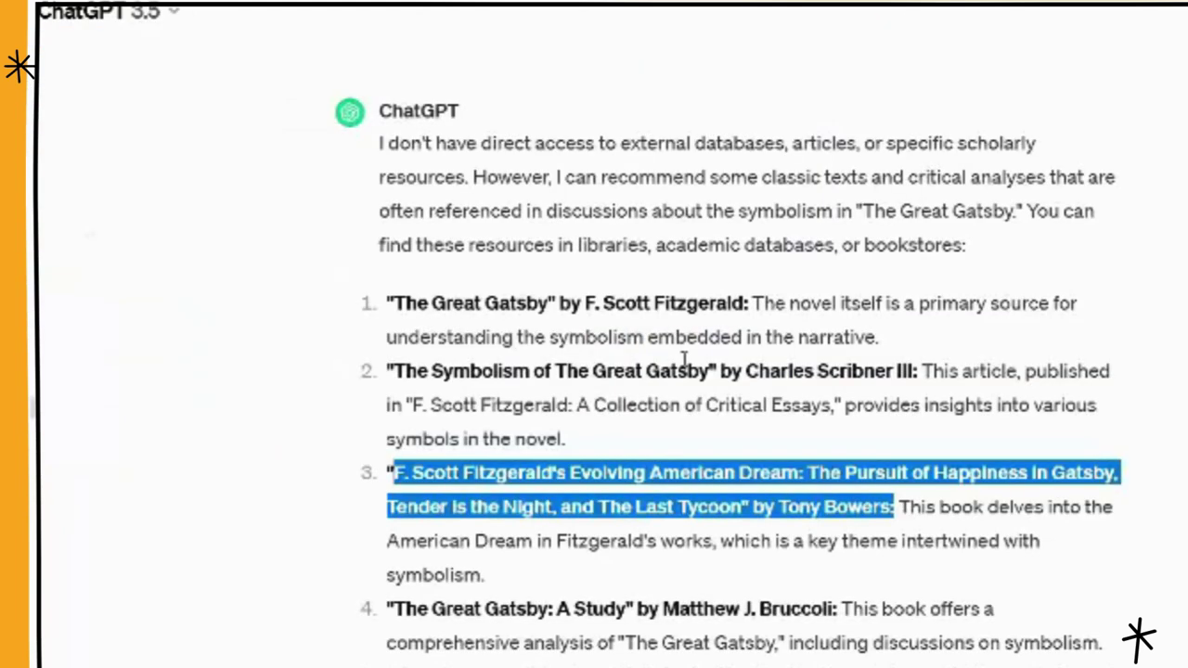
left_click(540, 468)
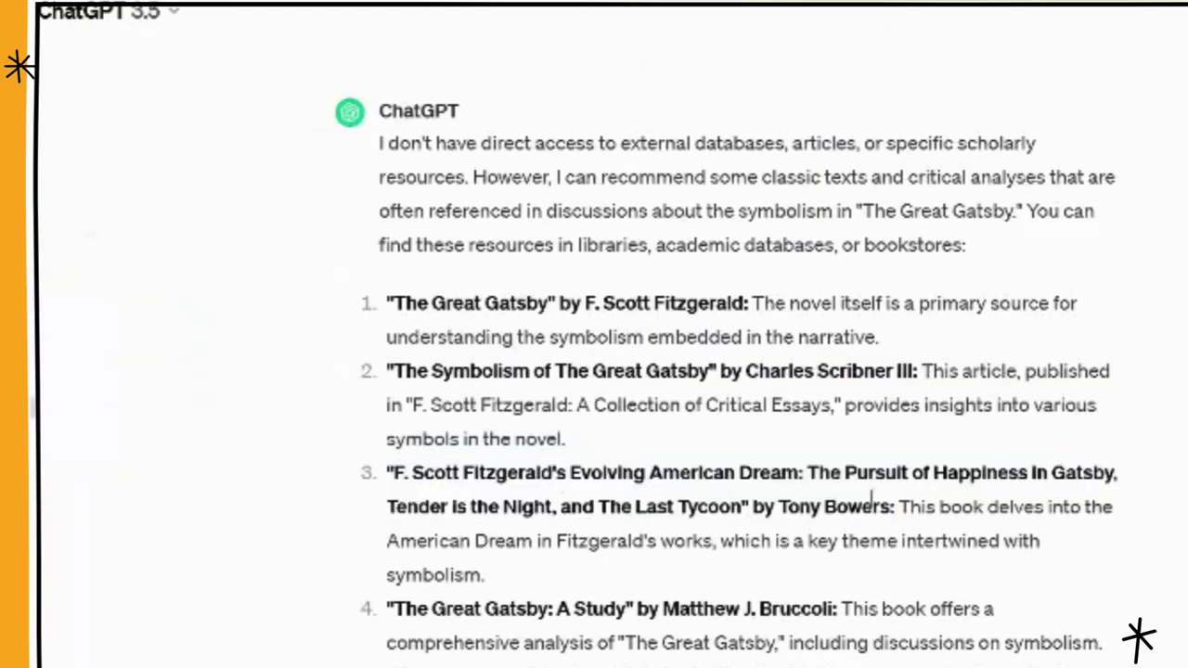
Step: Search Google for 'F. Scott Fitzgerald's Evolving American Dream' and select the eNotes result's title
left_click_drag(893, 504, 381, 487)
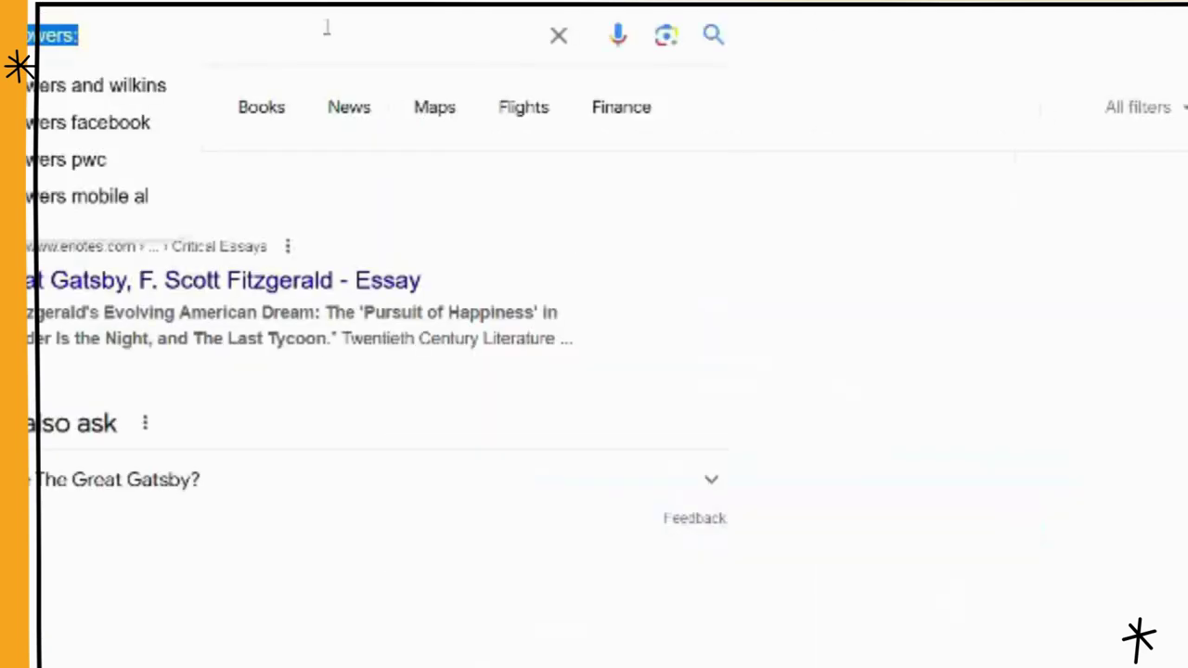
left_click(51, 28)
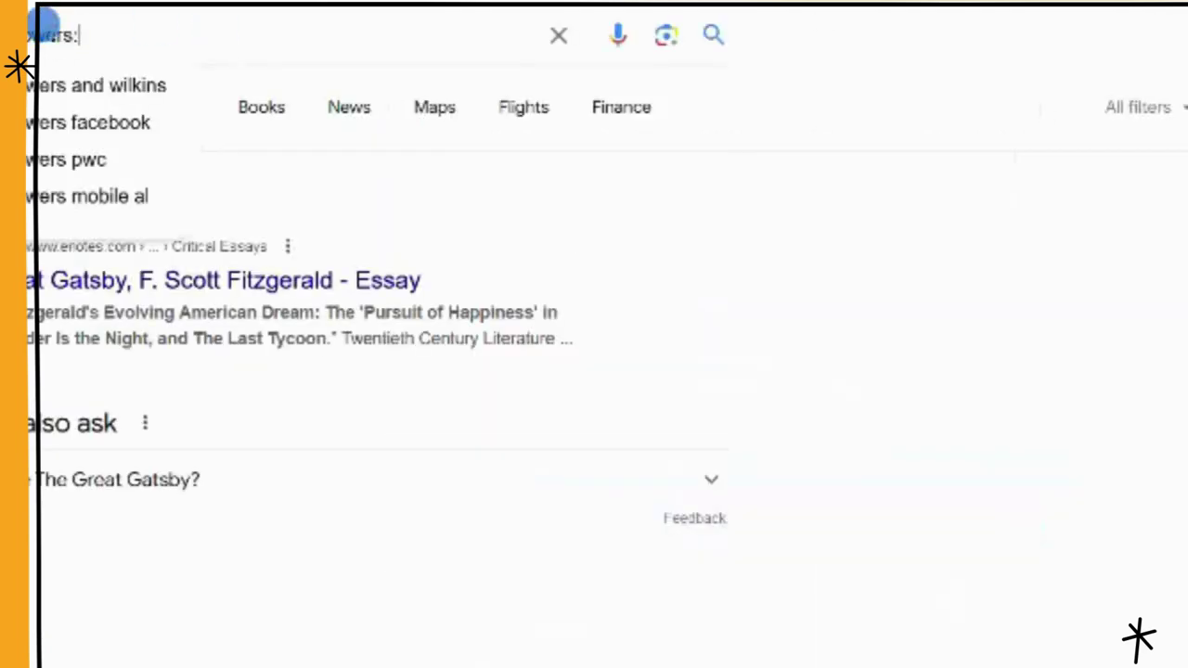
left_click(710, 37)
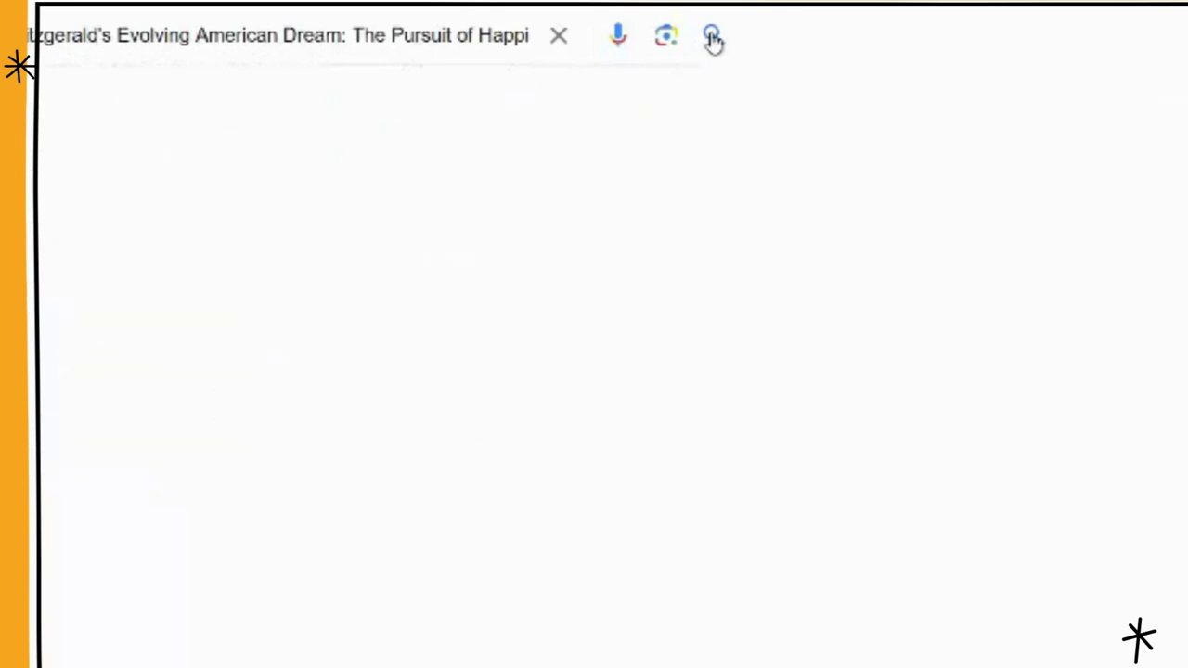
triple_click(833, 241)
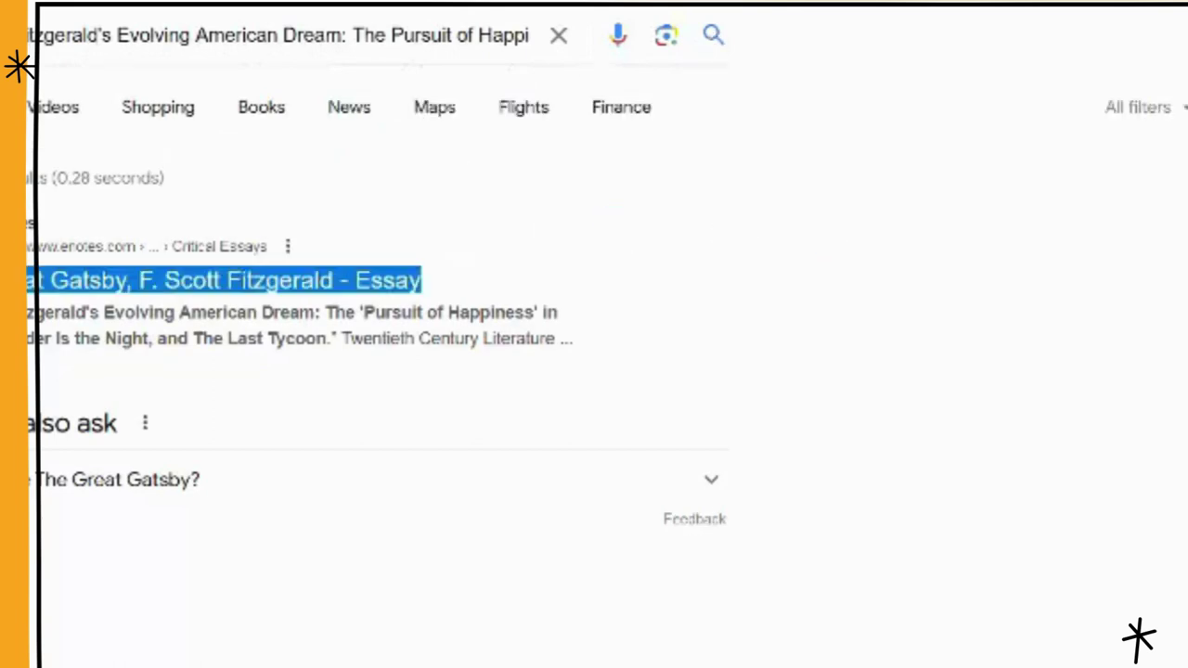